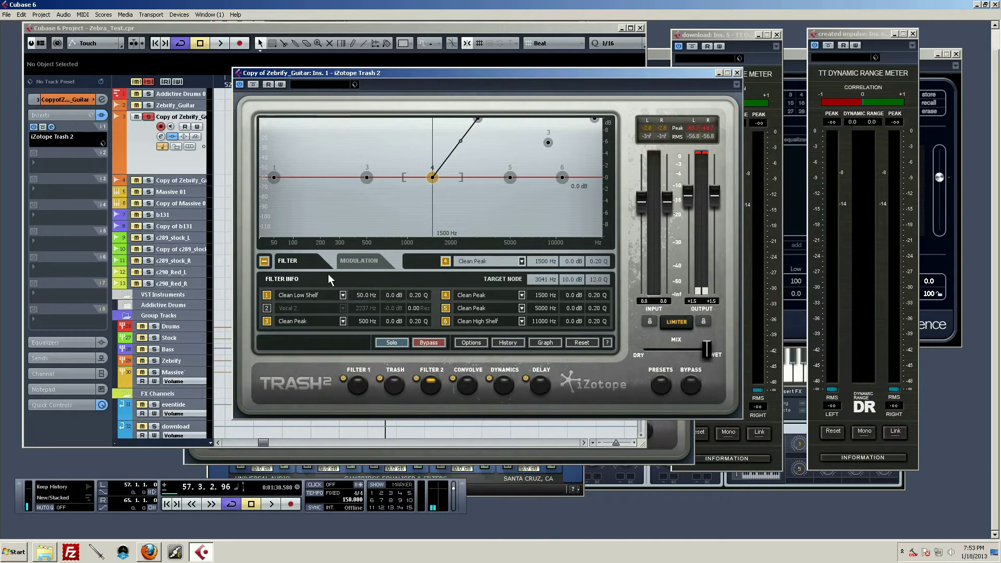
Briefly play the guitar track, then select filter bands 3 and 4 on the graph.
{"action": "key", "text": "space"}
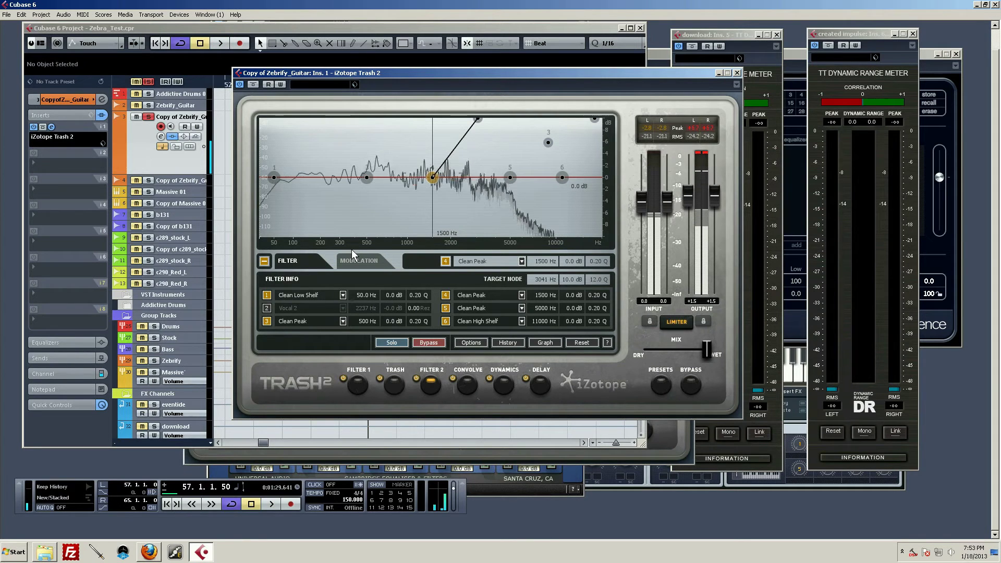
{"action": "key", "text": "space"}
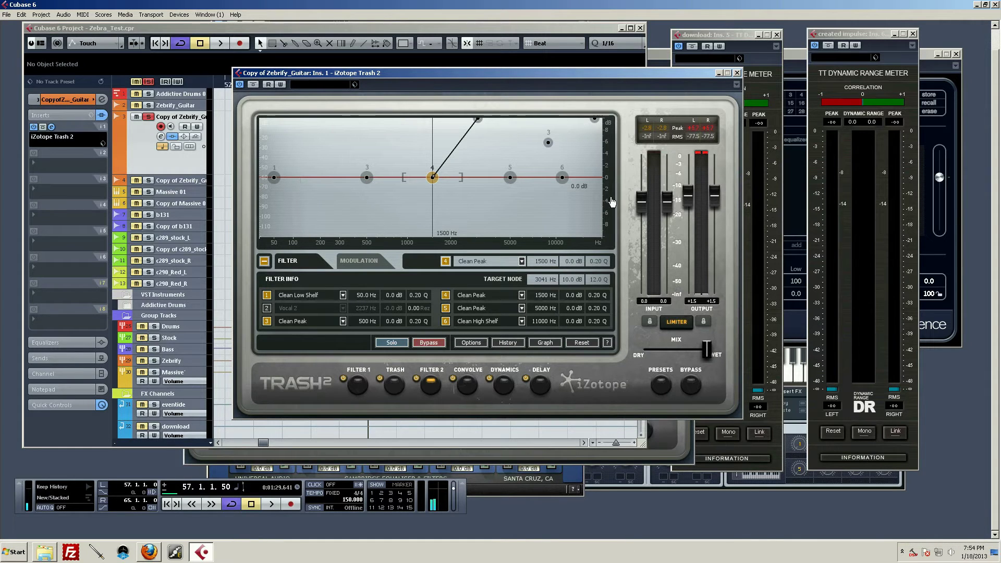
{"action": "left_click", "coordinate": [548, 142]}
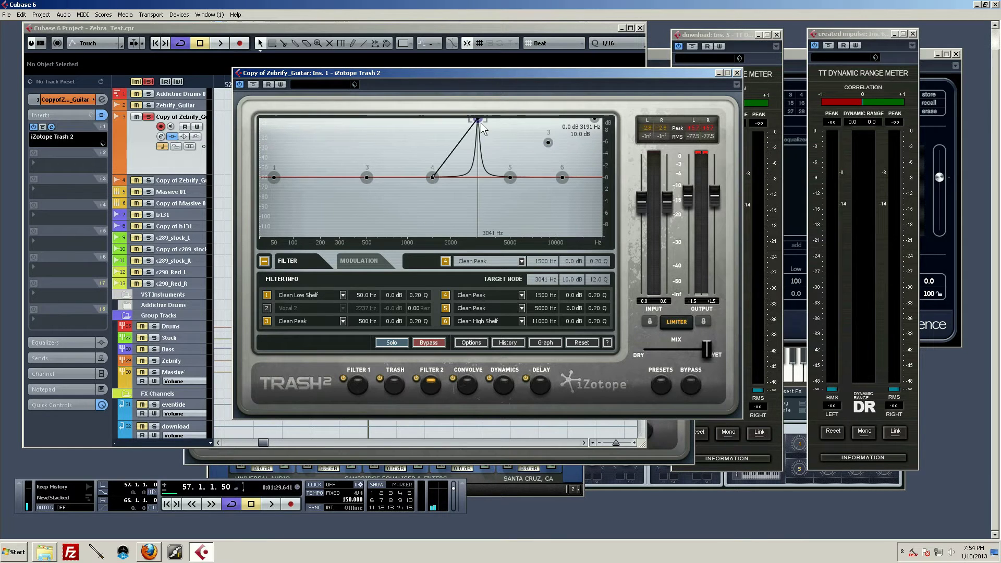
{"action": "left_click", "coordinate": [431, 177]}
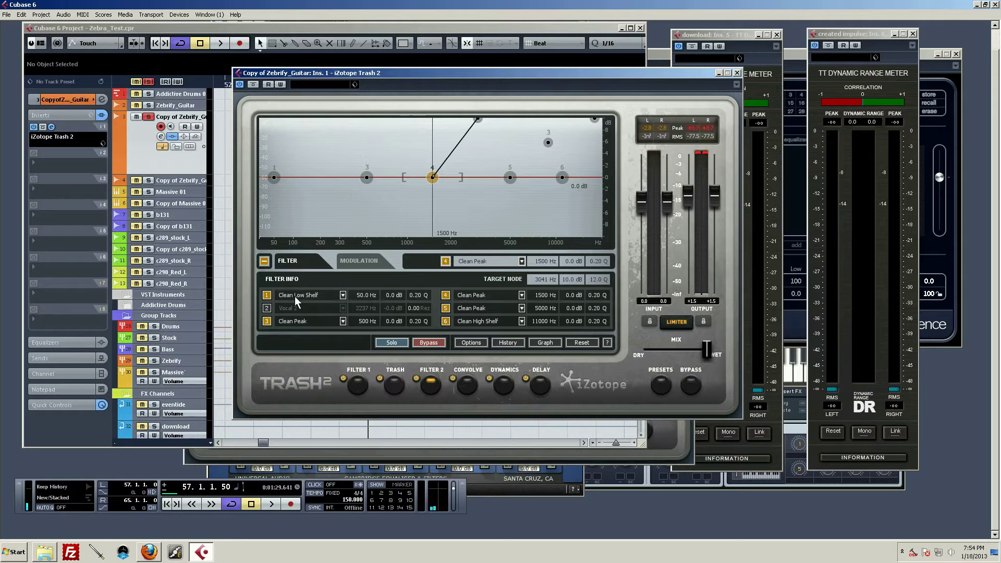
Toggle band 2 on, off and on again, leaving the Vocal 2 filter at 2237 Hz enabled.
{"action": "left_click", "coordinate": [267, 308]}
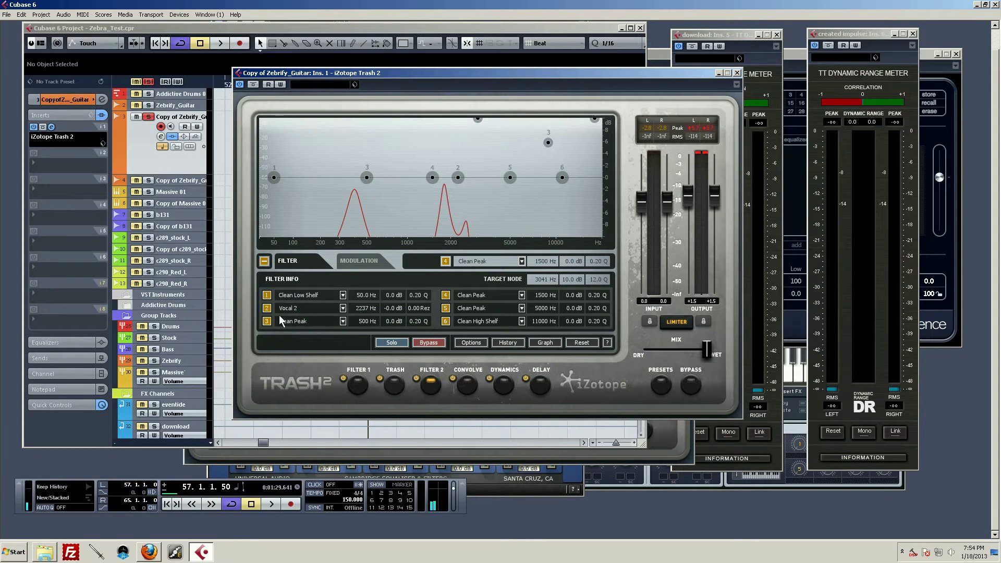
{"action": "left_click", "coordinate": [267, 308]}
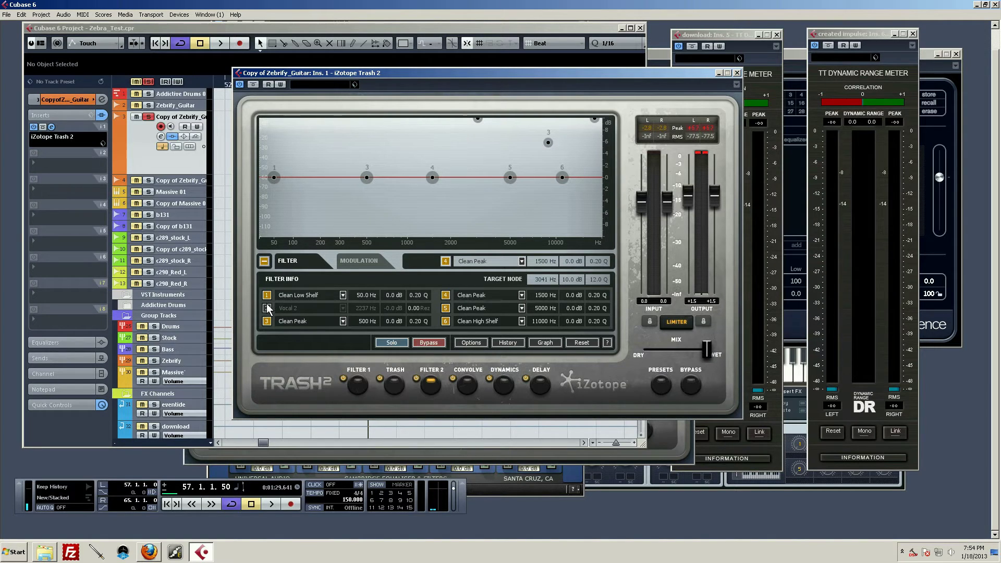
{"action": "left_click", "coordinate": [269, 309]}
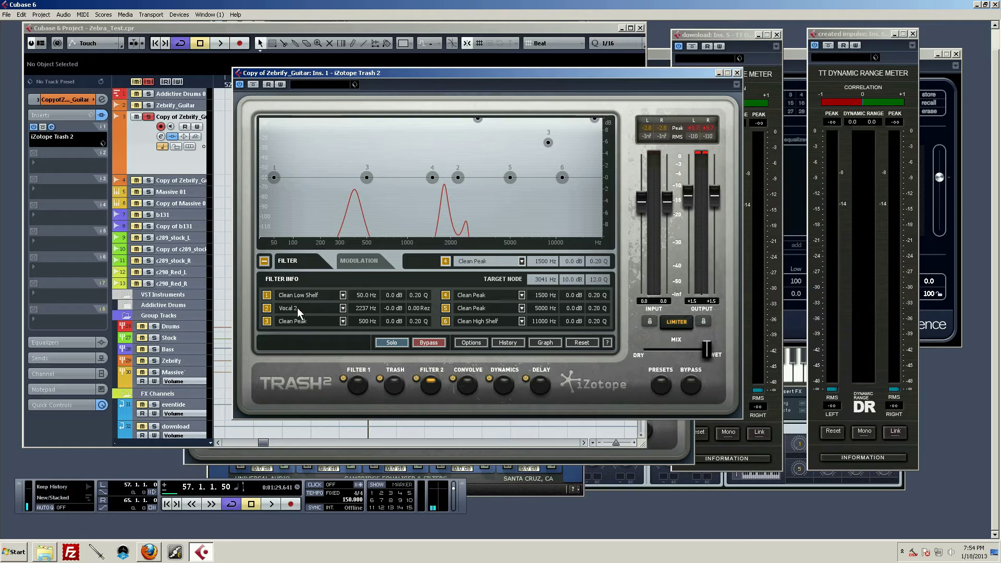
Audition band 2's Vocal 2 filter during playback, then switch it to Vocal 1.
{"action": "left_click", "coordinate": [340, 306]}
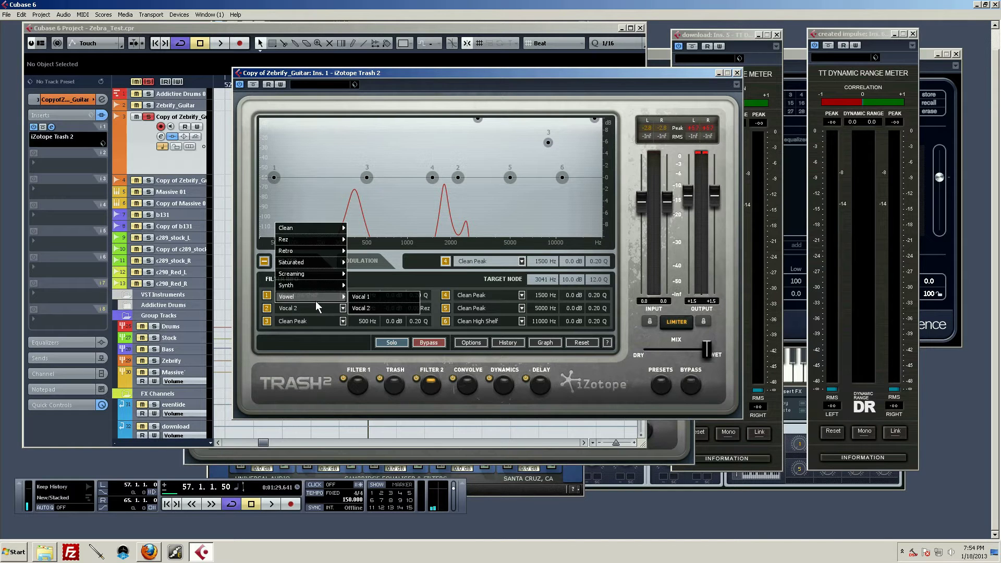
{"action": "left_click", "coordinate": [324, 307]}
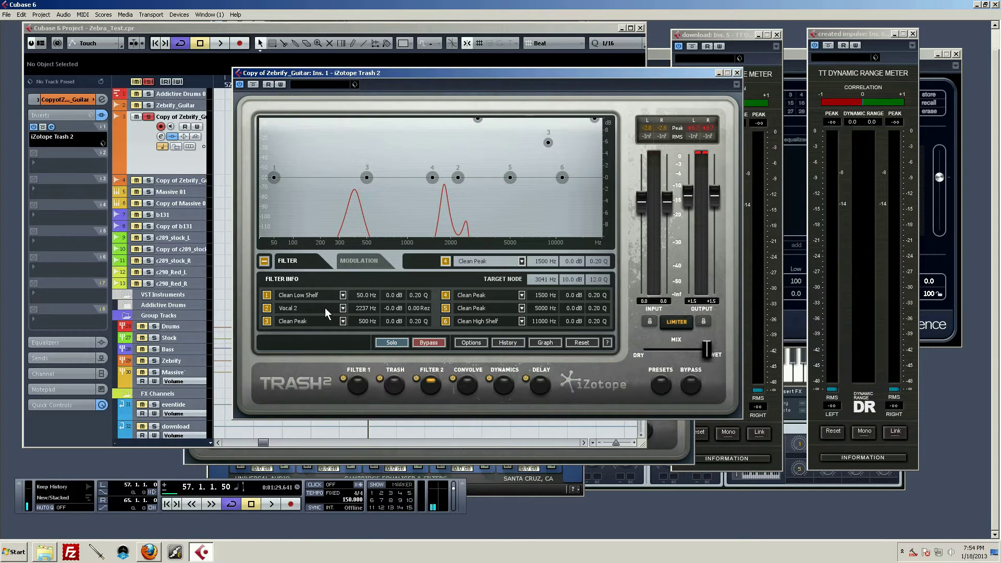
{"action": "key", "text": "space"}
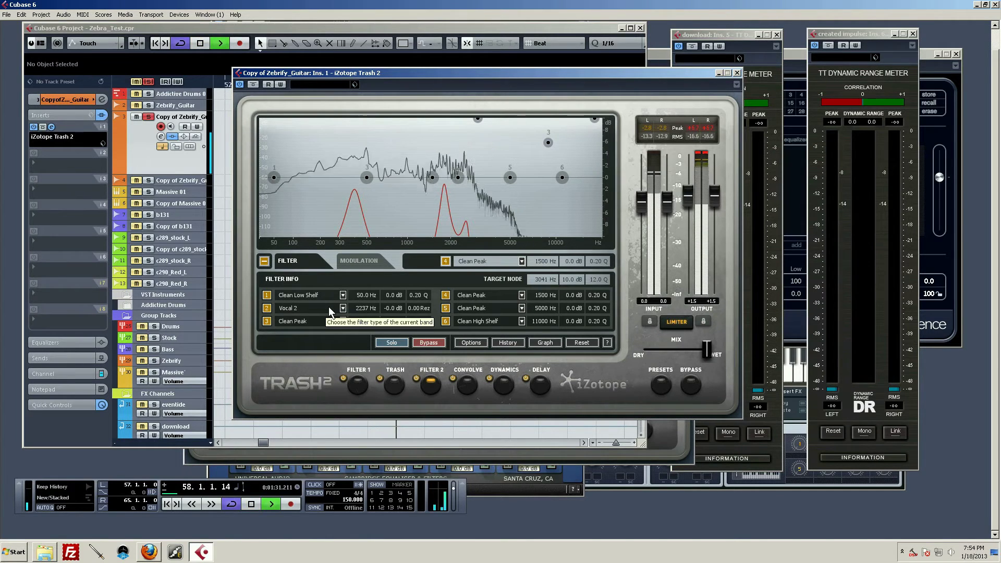
{"action": "left_click", "coordinate": [339, 307]}
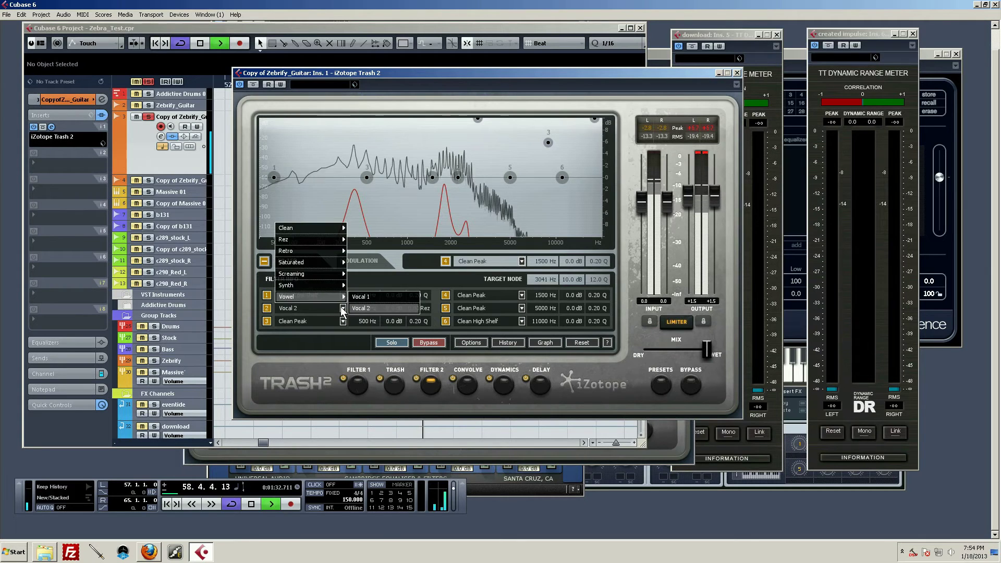
{"action": "left_click", "coordinate": [372, 296]}
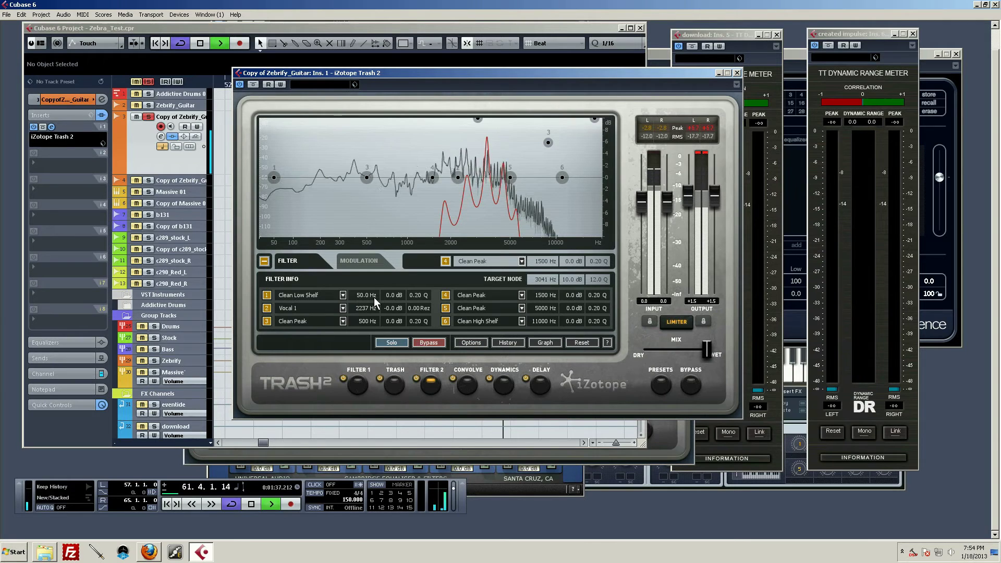
Change band 2's filter type to Saturated BP.
{"action": "left_click", "coordinate": [343, 308]}
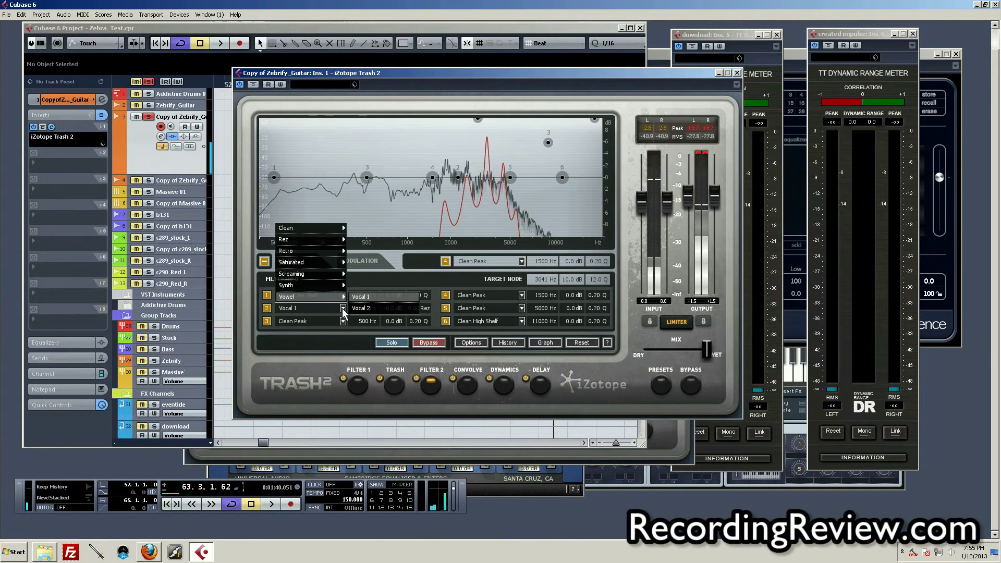
{"action": "mouse_move", "coordinate": [310, 285]}
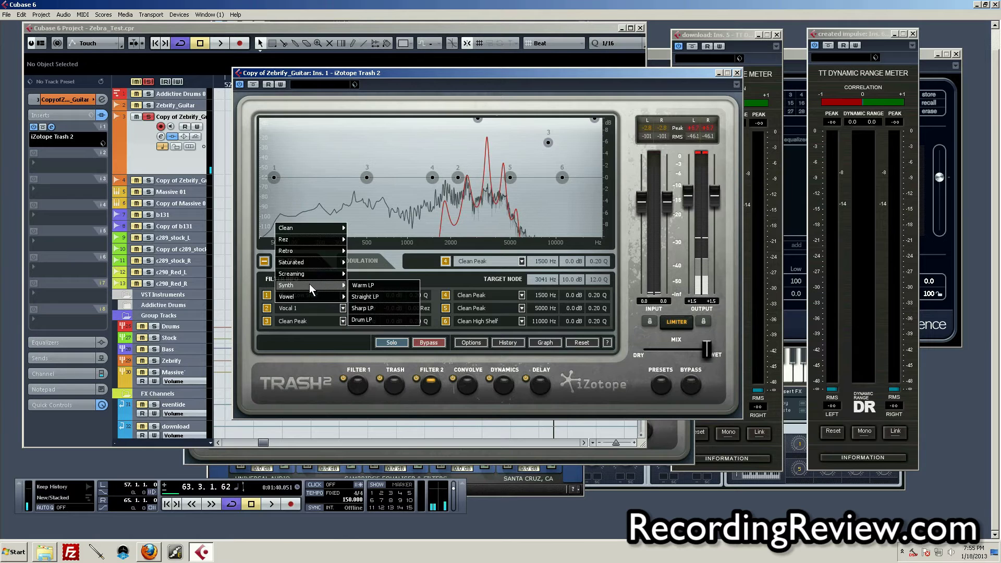
{"action": "mouse_move", "coordinate": [316, 267]}
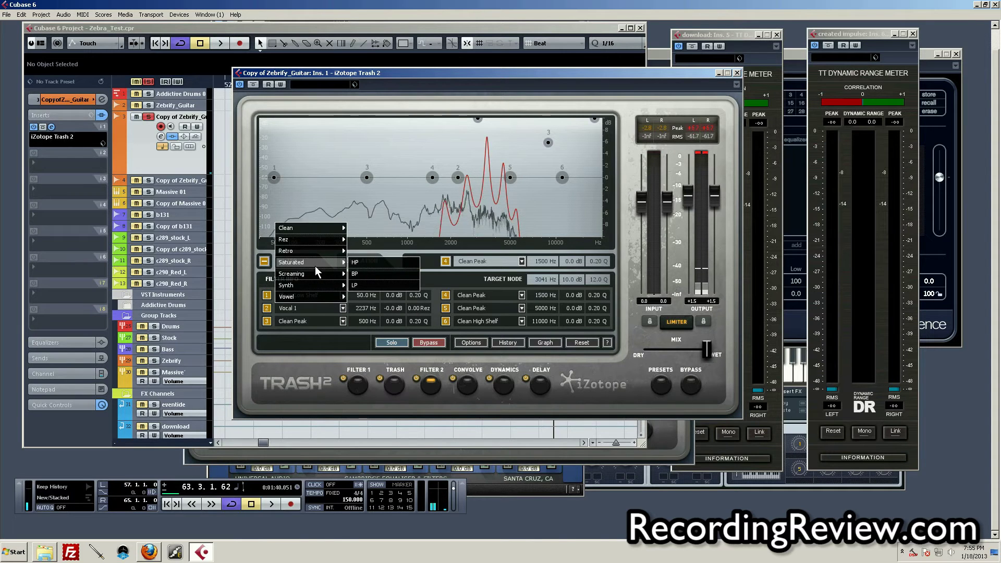
{"action": "left_click", "coordinate": [368, 274]}
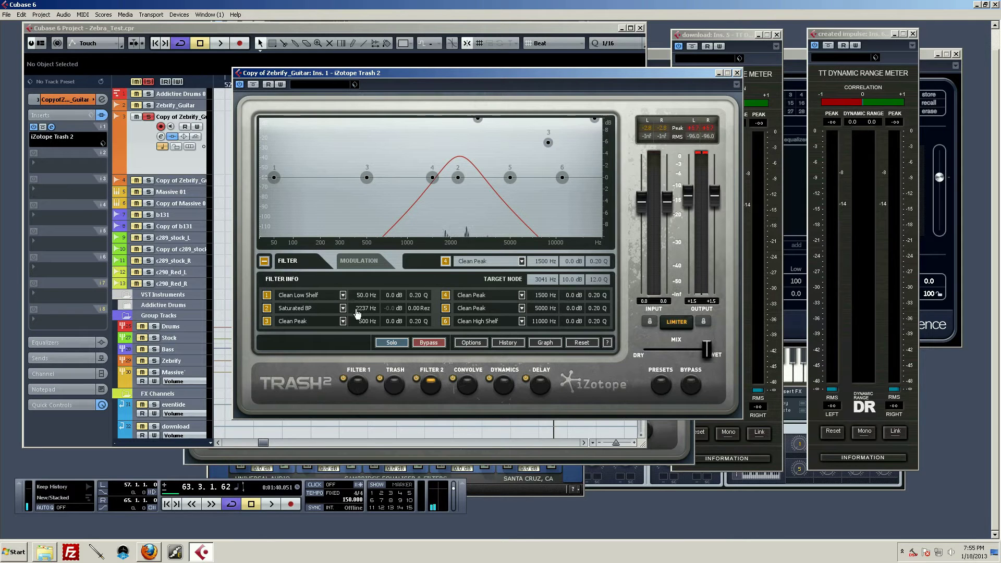
While the track plays, drag band 2's Saturated BP node down to 253 Hz.
{"action": "key", "text": "space"}
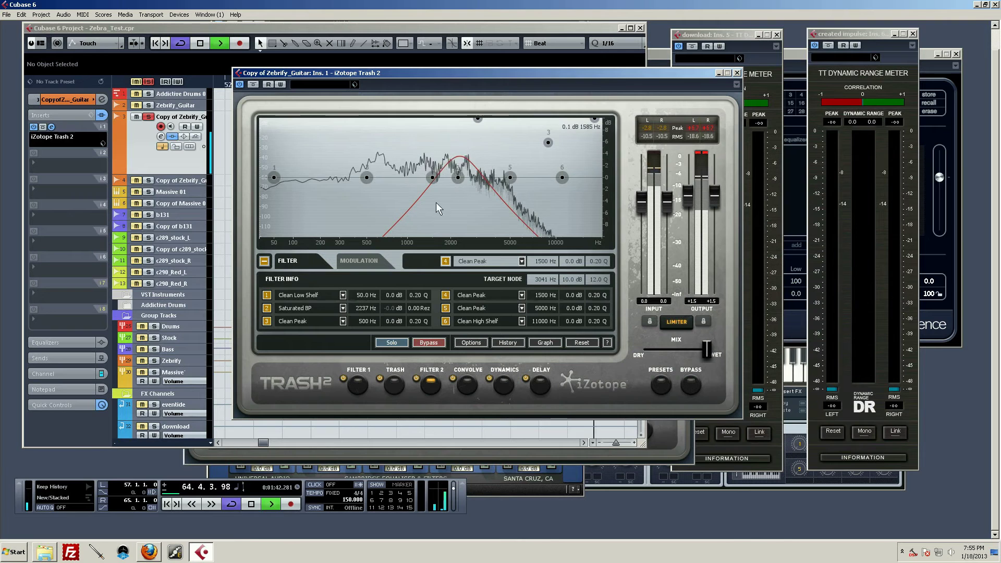
{"action": "left_click_drag", "start_coordinate": [452, 177], "coordinate": [368, 179]}
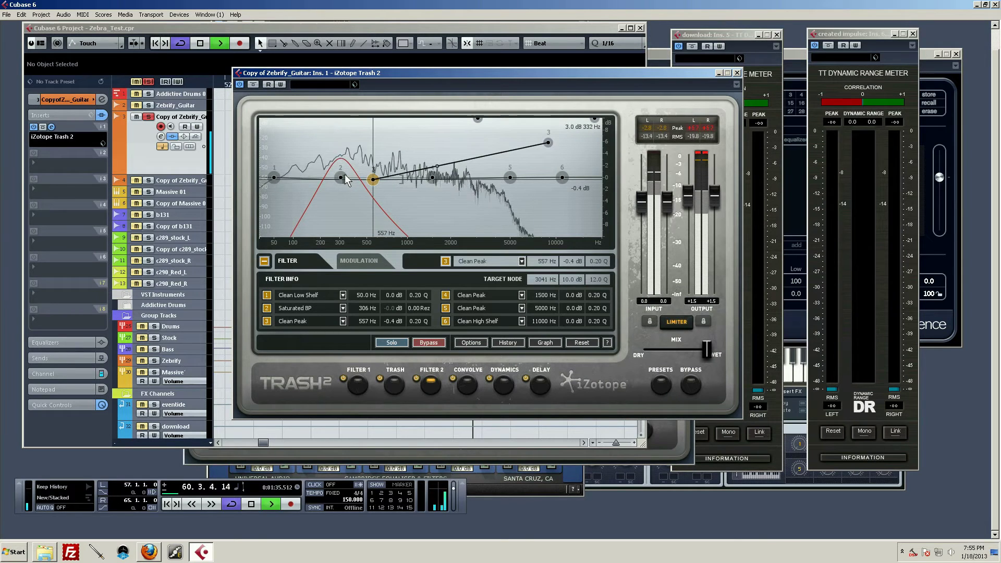
{"action": "left_click_drag", "start_coordinate": [340, 176], "coordinate": [395, 174]}
{"action": "key", "text": "space"}
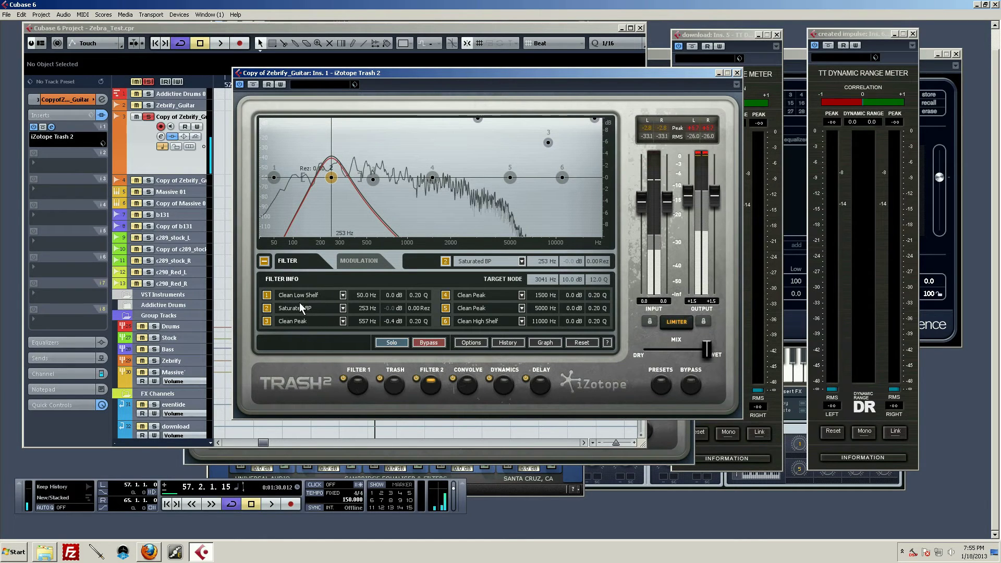
Switch band 2 to Retro BP and sweep it to 826 Hz while the guitar plays.
{"action": "left_click", "coordinate": [302, 296]}
{"action": "mouse_move", "coordinate": [308, 276]}
{"action": "mouse_move", "coordinate": [308, 249]}
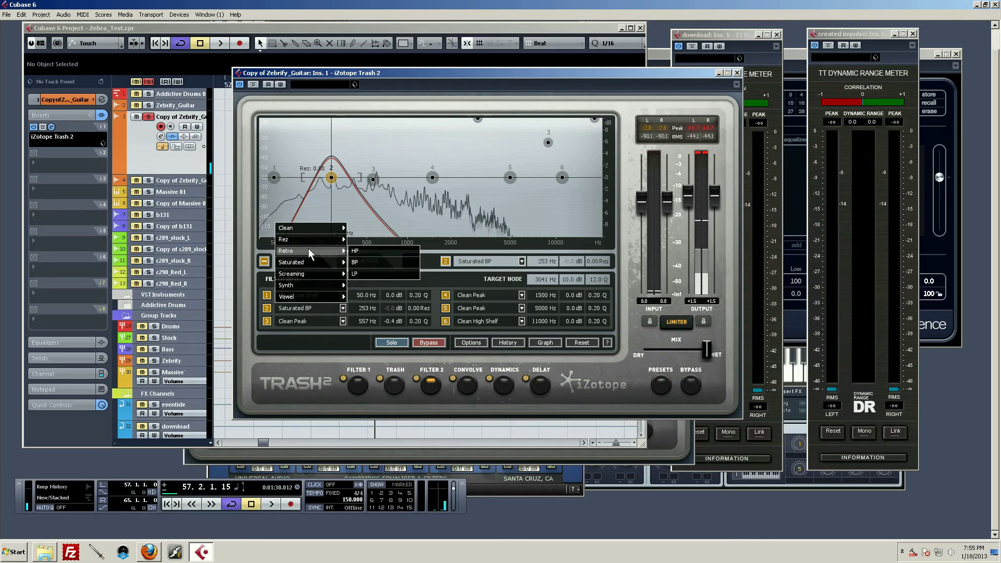
{"action": "left_click", "coordinate": [362, 263]}
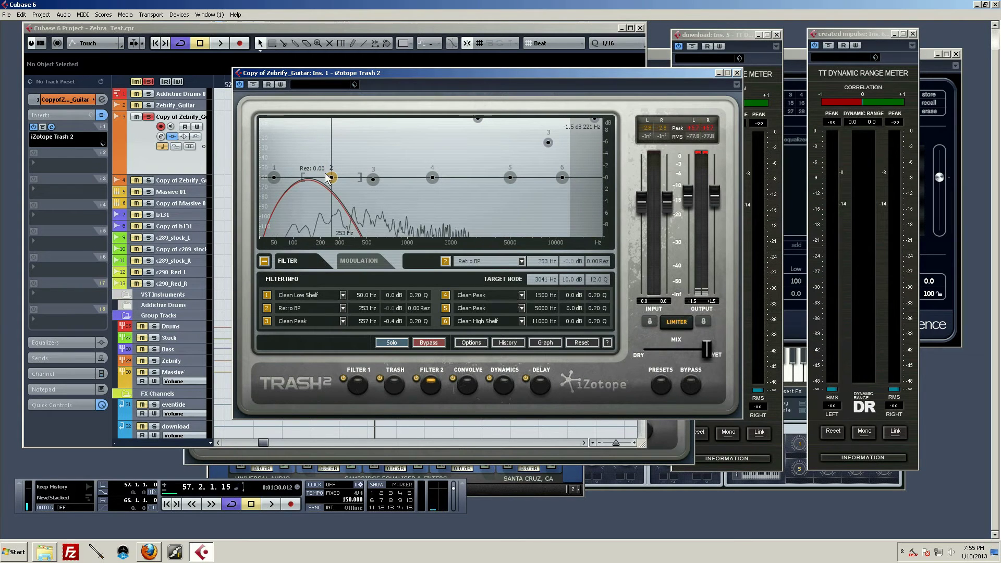
{"action": "key", "text": "space"}
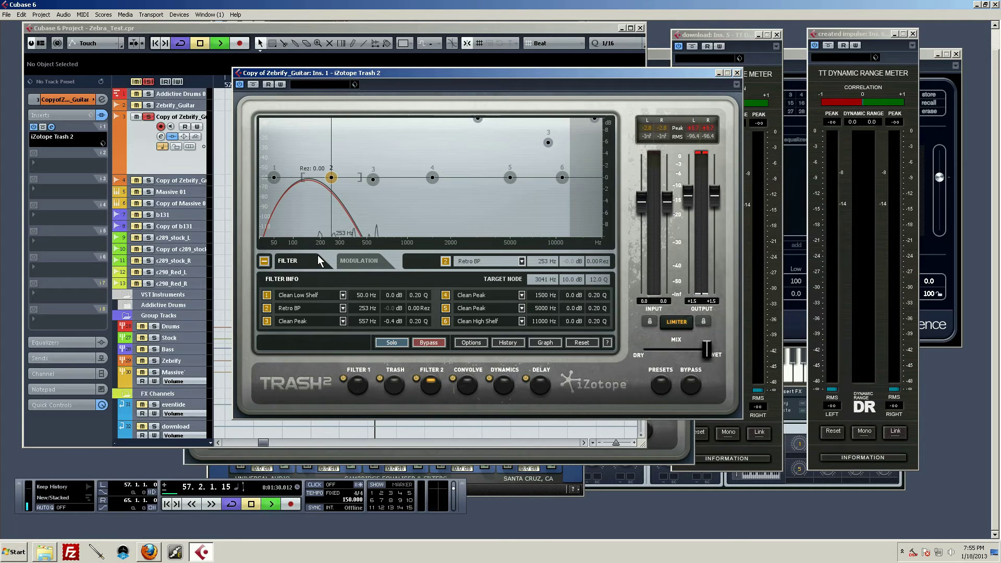
{"action": "left_click_drag", "start_coordinate": [331, 177], "coordinate": [395, 136]}
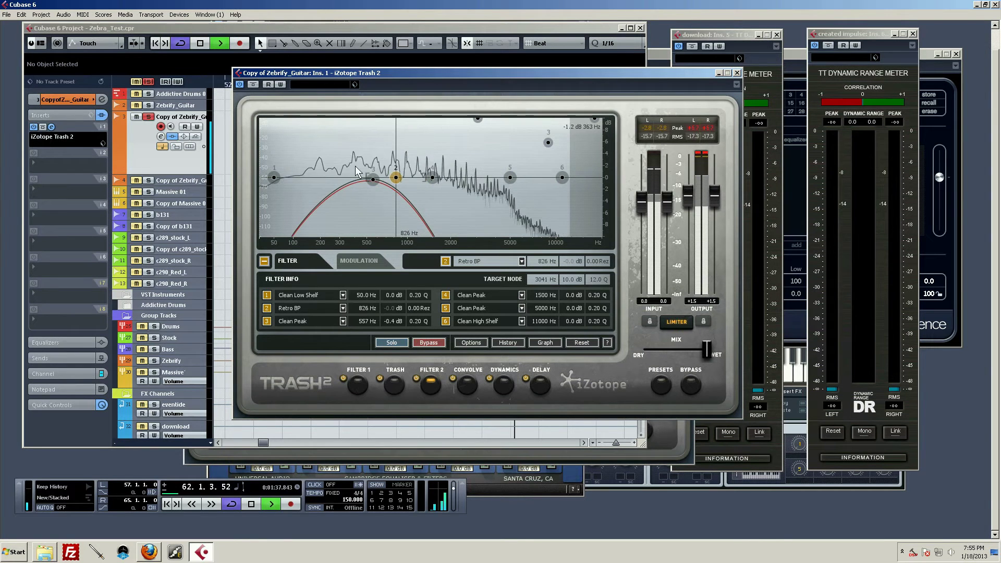
Make band 2 a Screaming Peak at 826 Hz and raise its resonance to 0.47 during playback.
{"action": "left_click", "coordinate": [304, 308]}
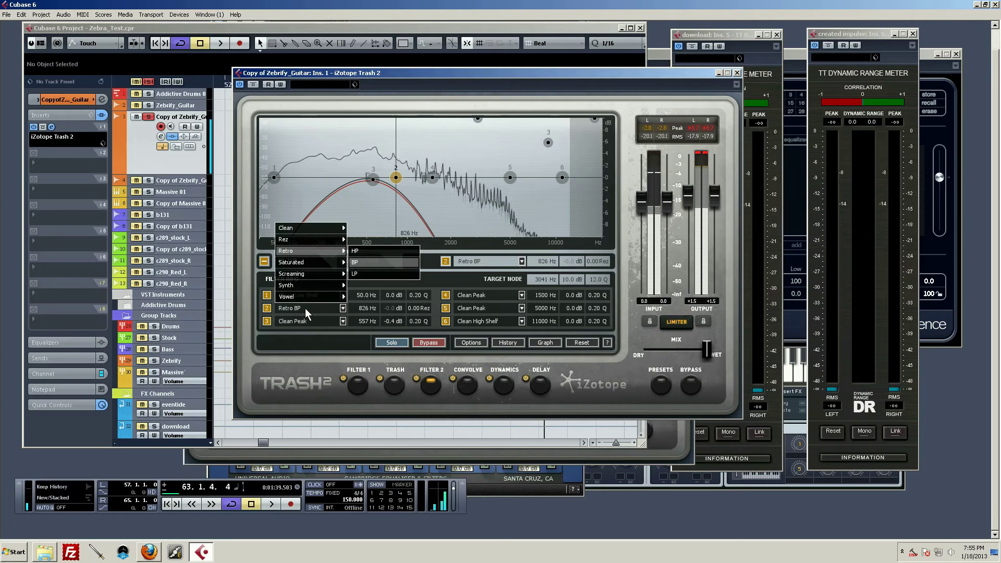
{"action": "mouse_move", "coordinate": [311, 239]}
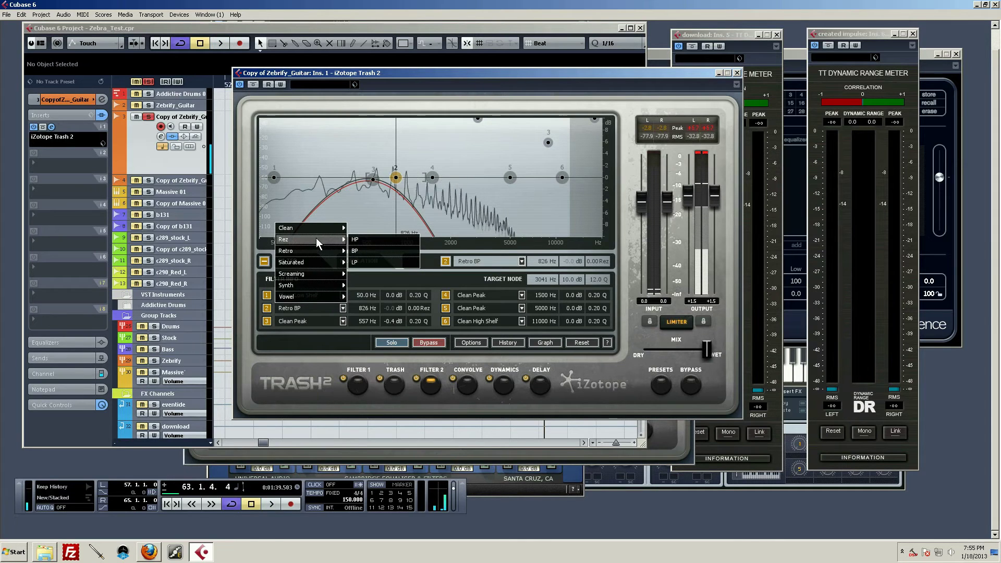
{"action": "mouse_move", "coordinate": [306, 274]}
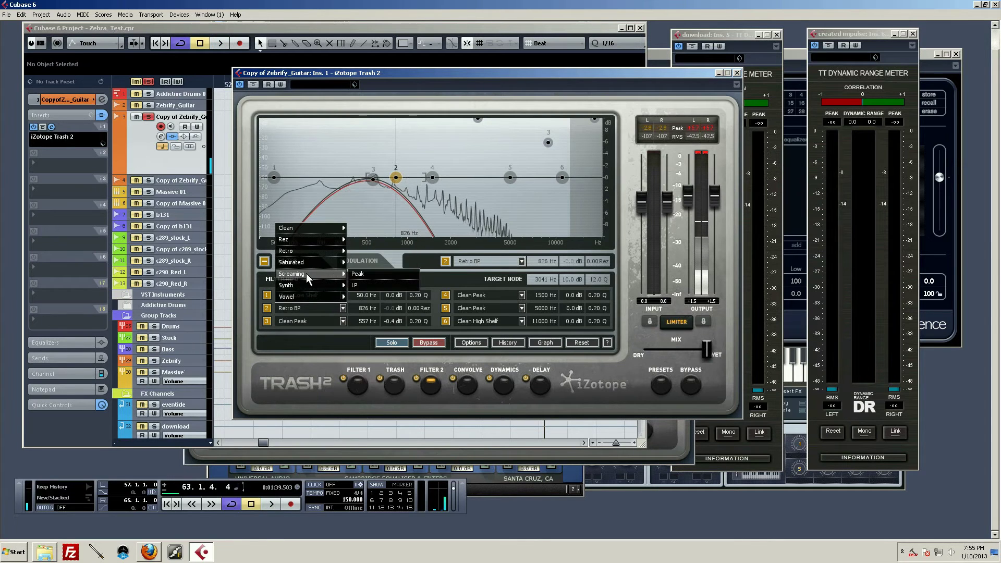
{"action": "left_click", "coordinate": [371, 274]}
{"action": "key", "text": "space"}
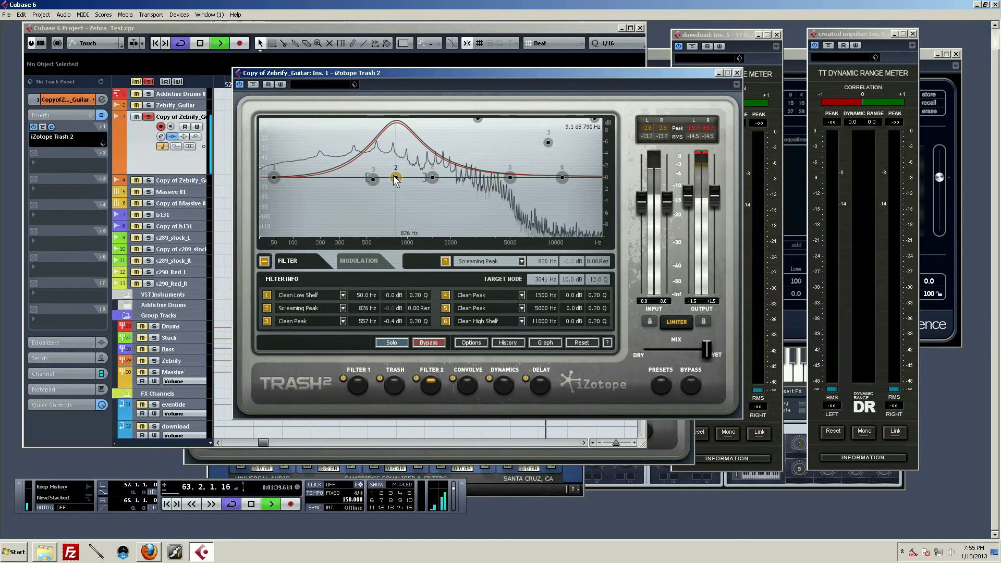
{"action": "mouse_move", "coordinate": [422, 178]}
{"action": "left_mouse_down"}
{"action": "mouse_move", "coordinate": [374, 182]}
{"action": "mouse_move", "coordinate": [422, 182]}
{"action": "mouse_move", "coordinate": [381, 183]}
{"action": "mouse_move", "coordinate": [412, 180]}
{"action": "left_mouse_up"}
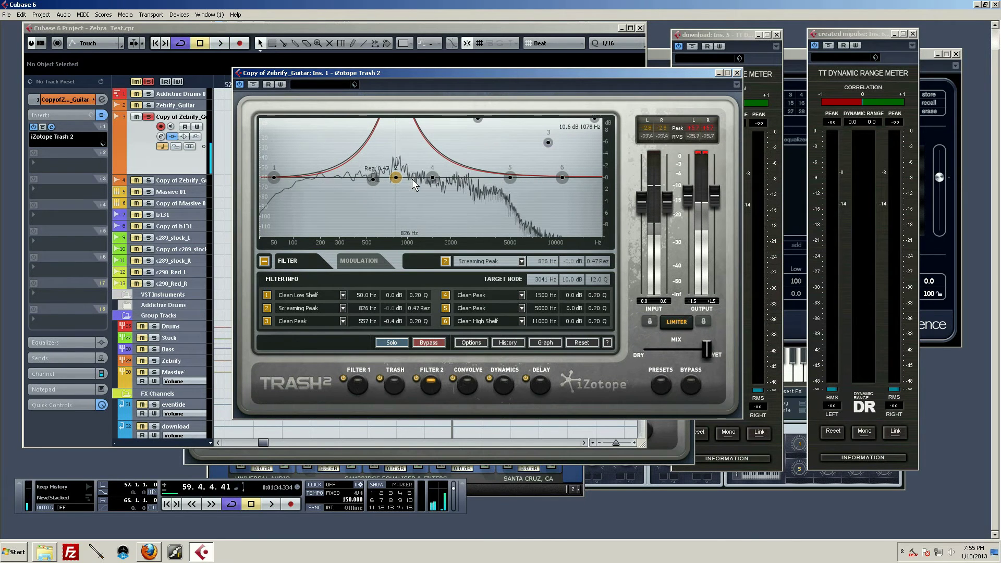
{"action": "key", "text": "space"}
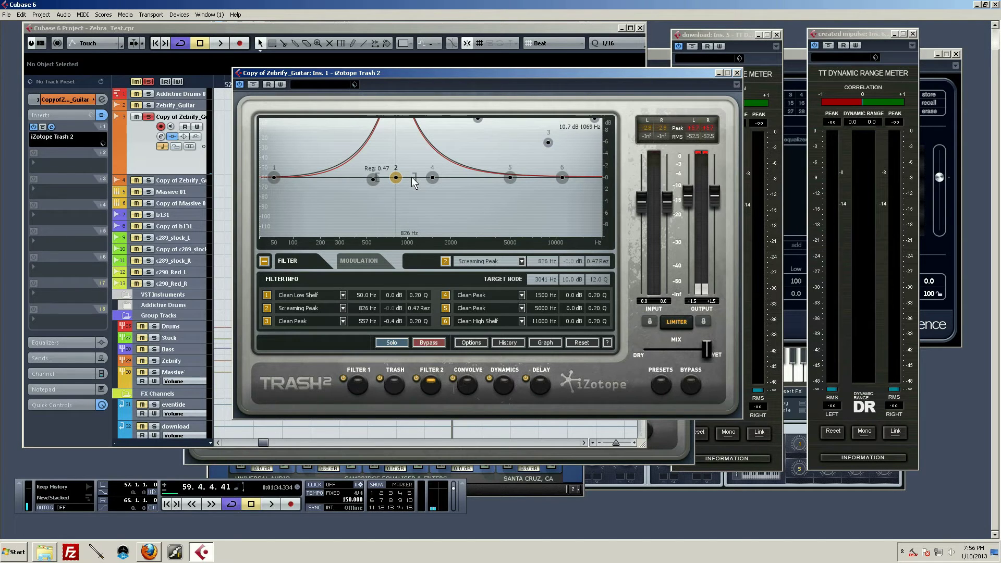
Disable band 2, check Filter 1, then show the Filter 2 module's Modulation page.
{"action": "left_click", "coordinate": [267, 309]}
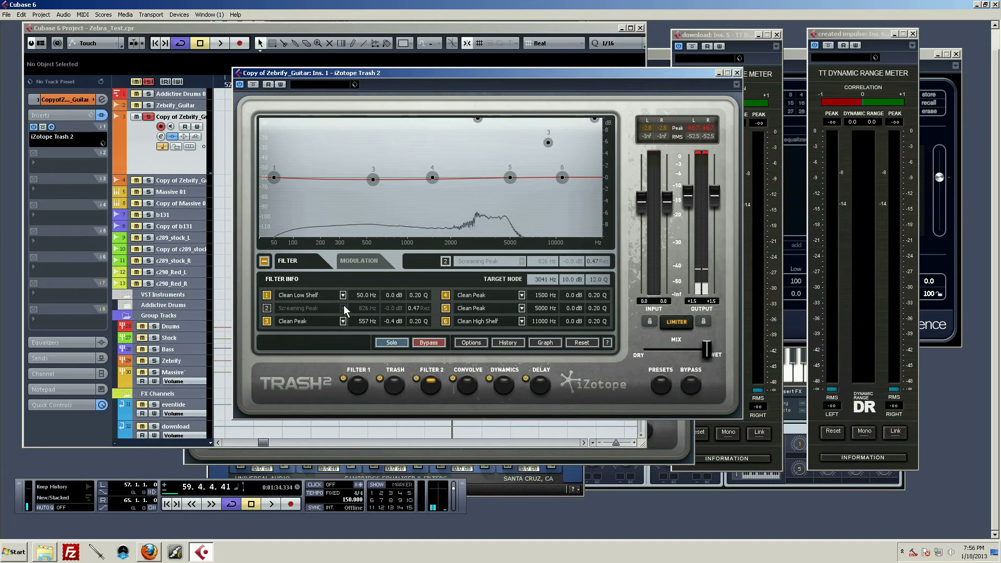
{"action": "left_click", "coordinate": [352, 386]}
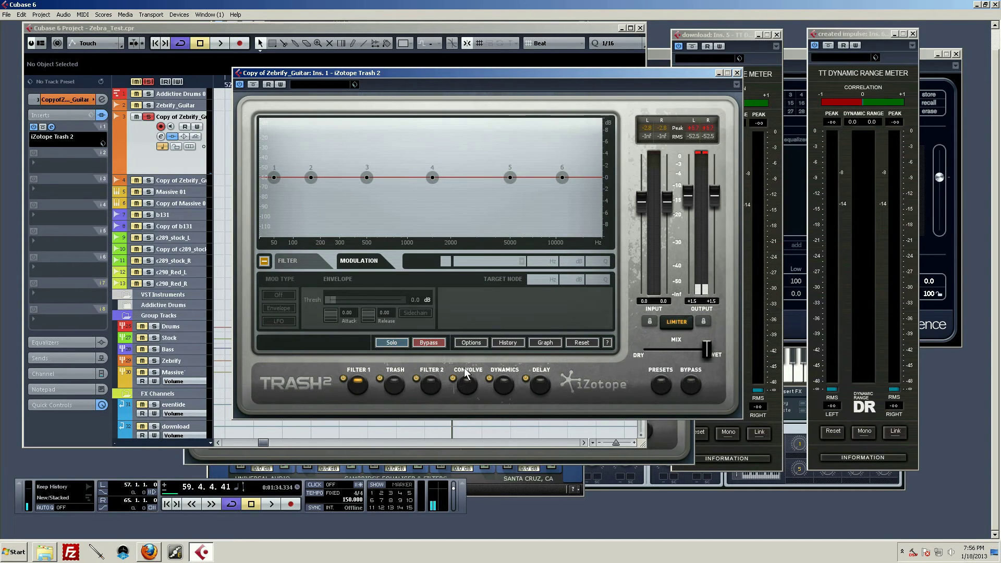
{"action": "left_click", "coordinate": [427, 387]}
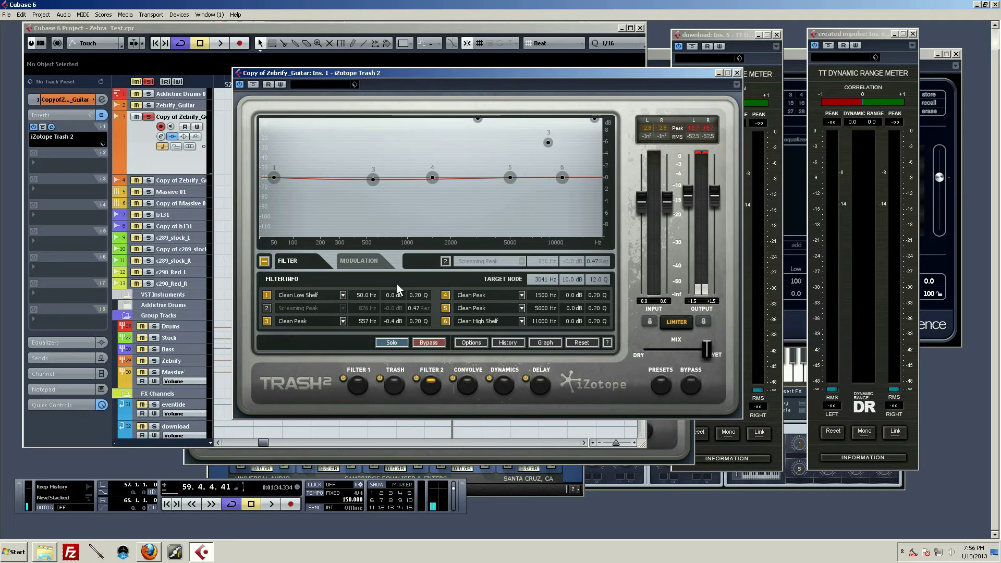
{"action": "left_click", "coordinate": [359, 260]}
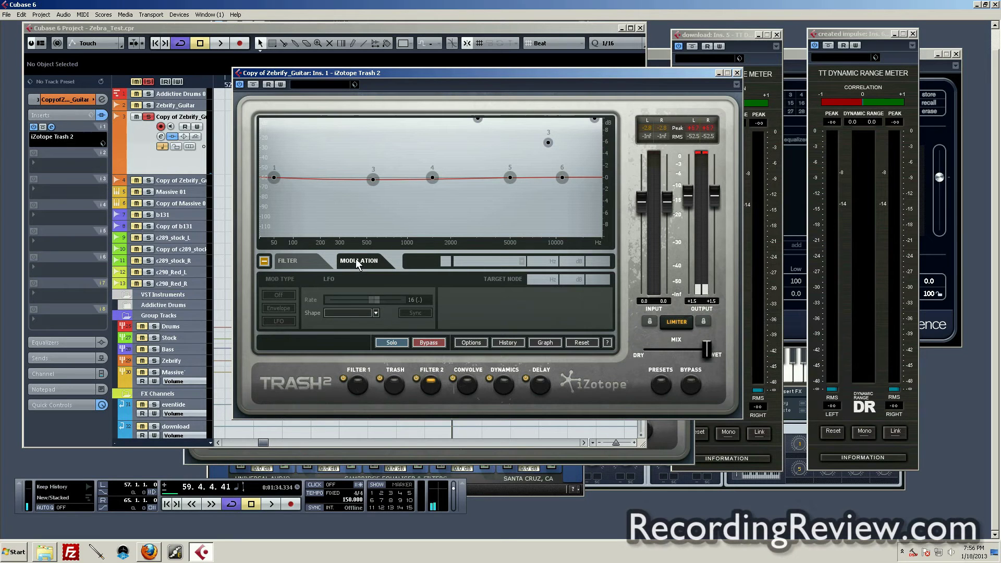
Target band 4 (Clean Peak, 1500 Hz), set its Mod Type to LFO and audition the triangle sweep.
{"action": "left_click", "coordinate": [433, 177]}
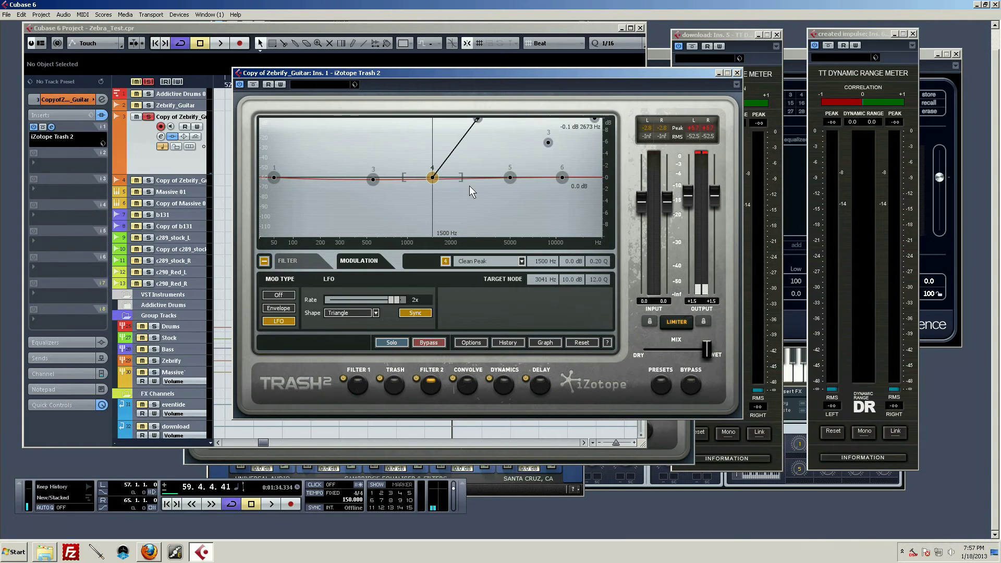
{"action": "left_click", "coordinate": [280, 295]}
{"action": "left_click", "coordinate": [283, 322]}
{"action": "key", "text": "space"}
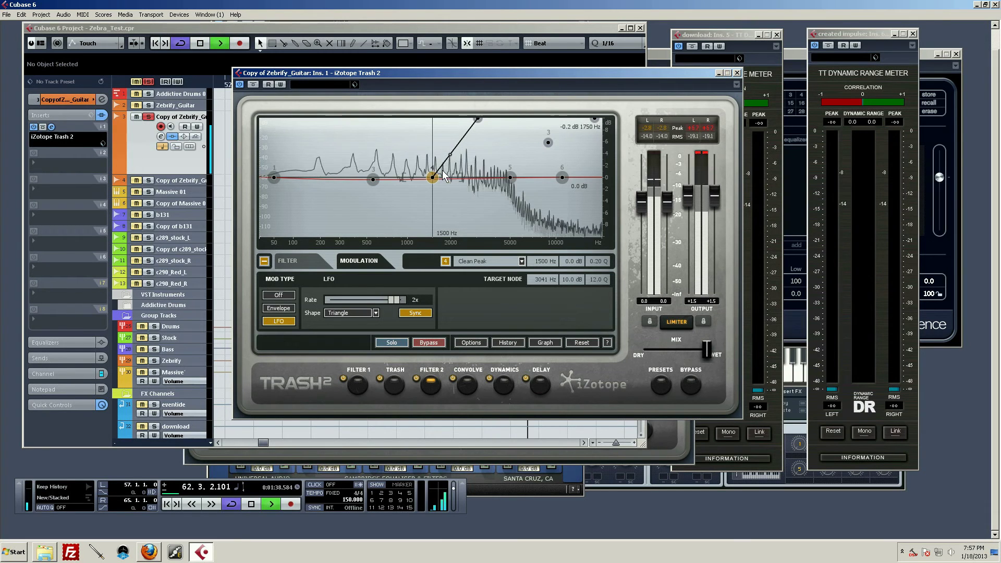
{"action": "key", "text": "space"}
{"action": "left_click", "coordinate": [373, 313]}
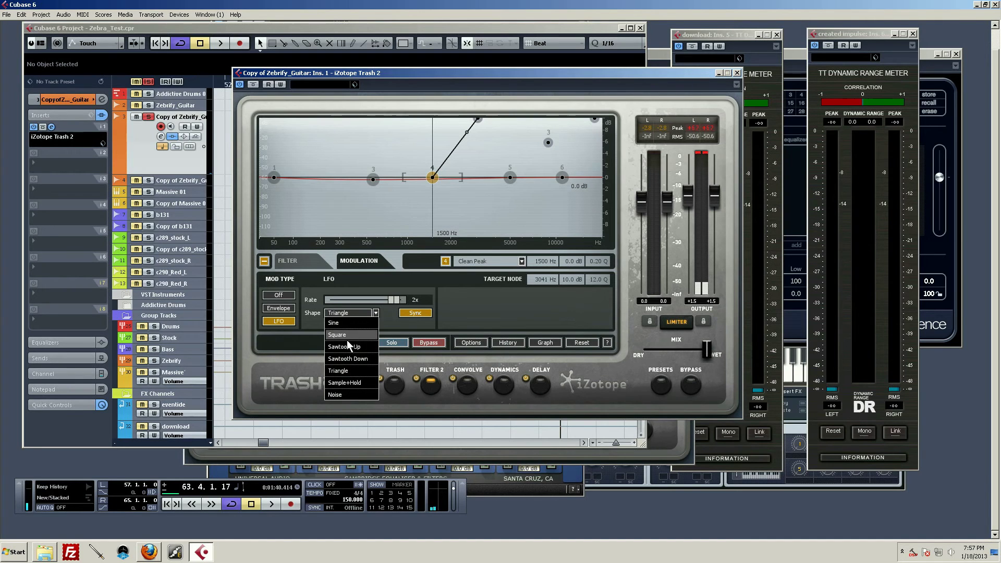
Audition the Sine, Square and Sawtooth Up LFO shapes during playback.
{"action": "left_click", "coordinate": [346, 323]}
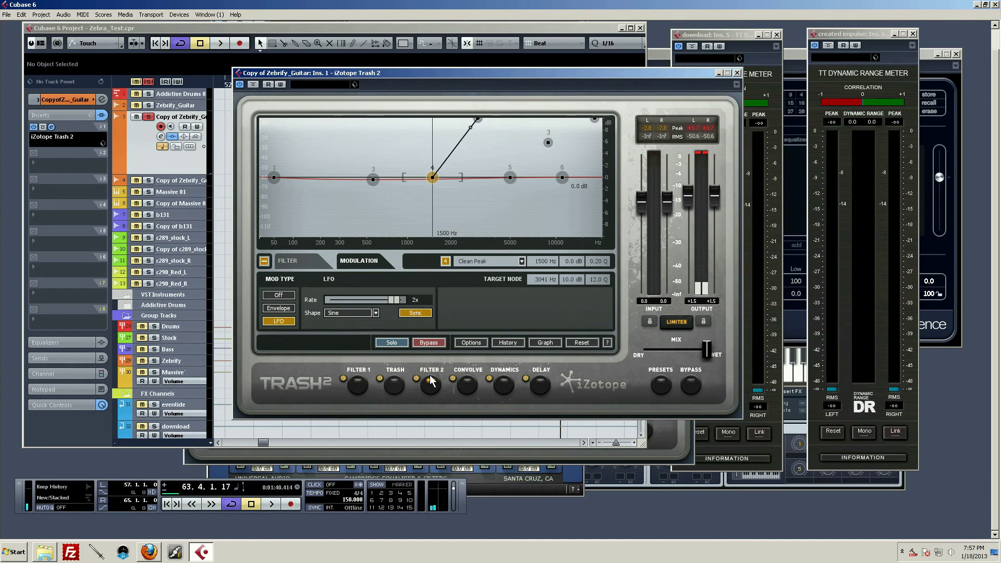
{"action": "key", "text": "space"}
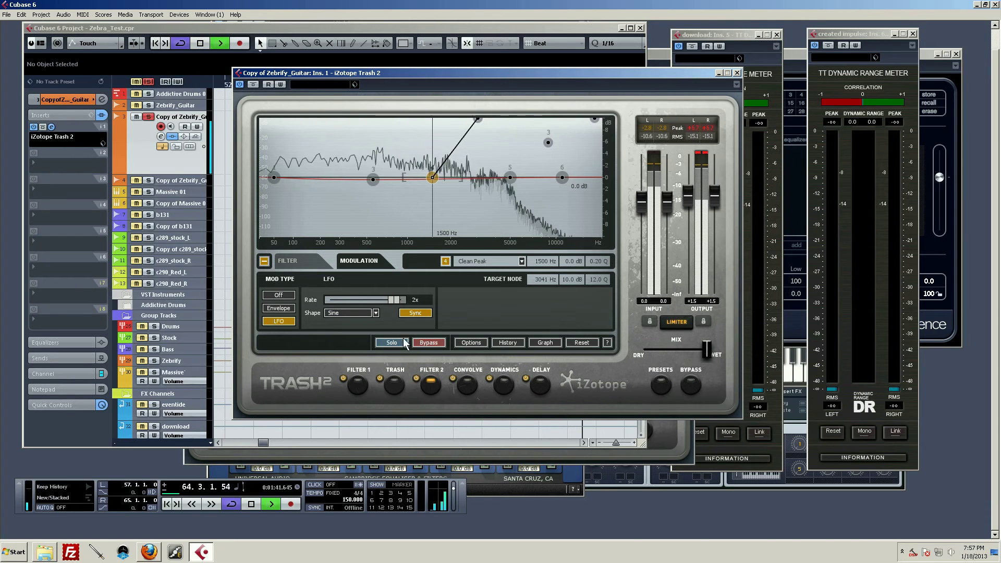
{"action": "left_click", "coordinate": [376, 314]}
{"action": "left_click", "coordinate": [362, 333]}
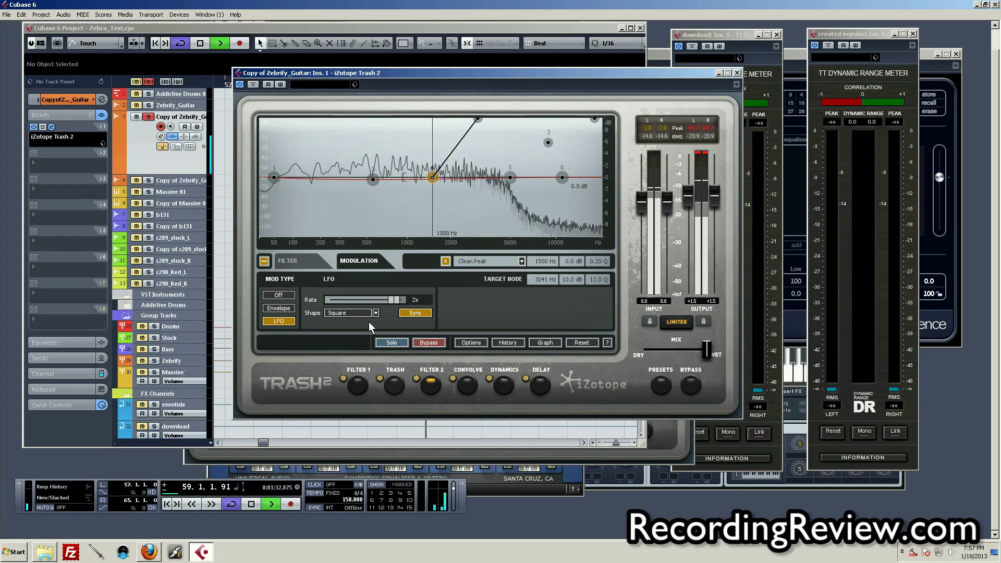
{"action": "left_click", "coordinate": [372, 315]}
{"action": "left_click", "coordinate": [352, 342]}
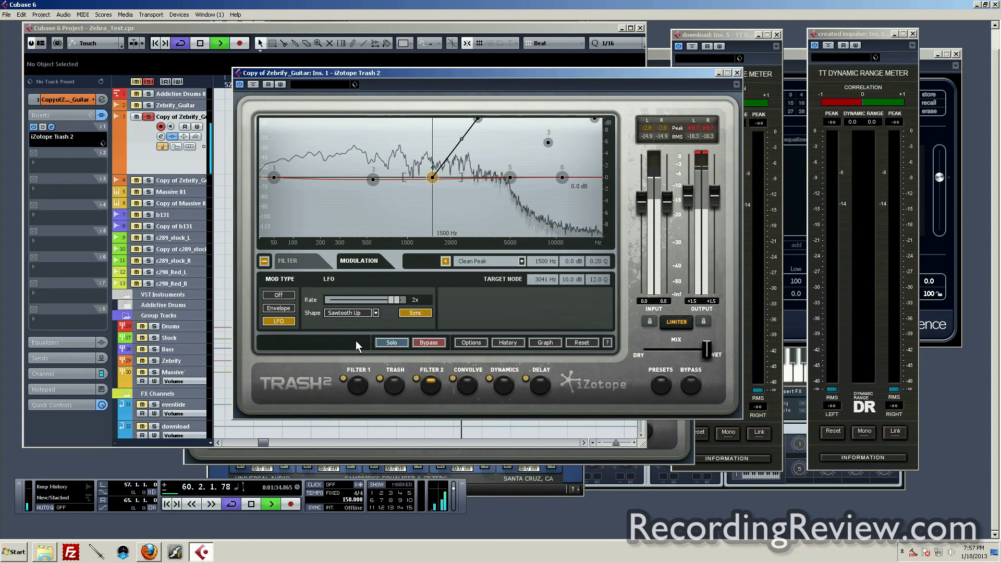
Try Sawtooth Down and Sample+Hold, then settle on the Noise shape and stop playback.
{"action": "left_click", "coordinate": [373, 315]}
{"action": "left_click", "coordinate": [354, 351]}
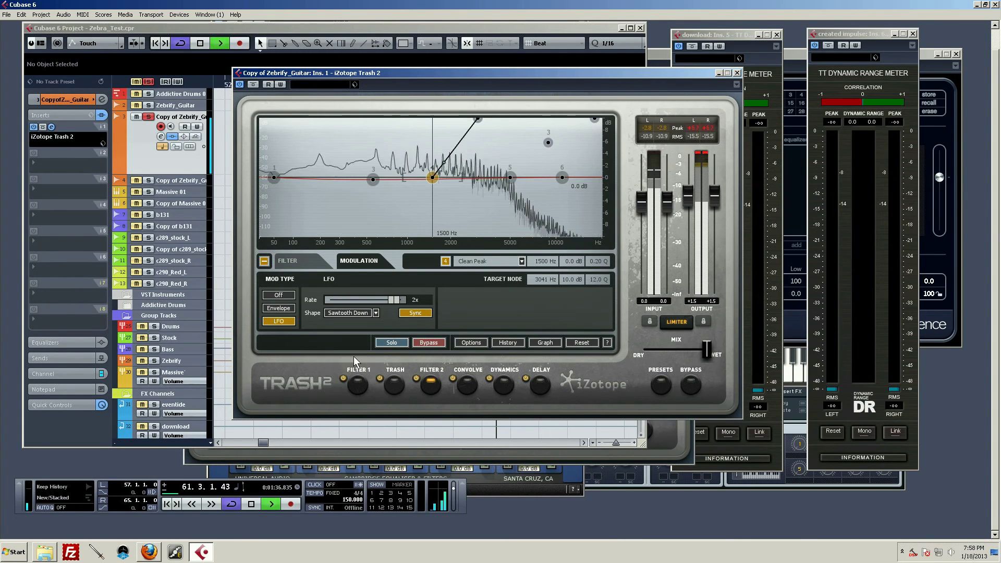
{"action": "left_click", "coordinate": [374, 314]}
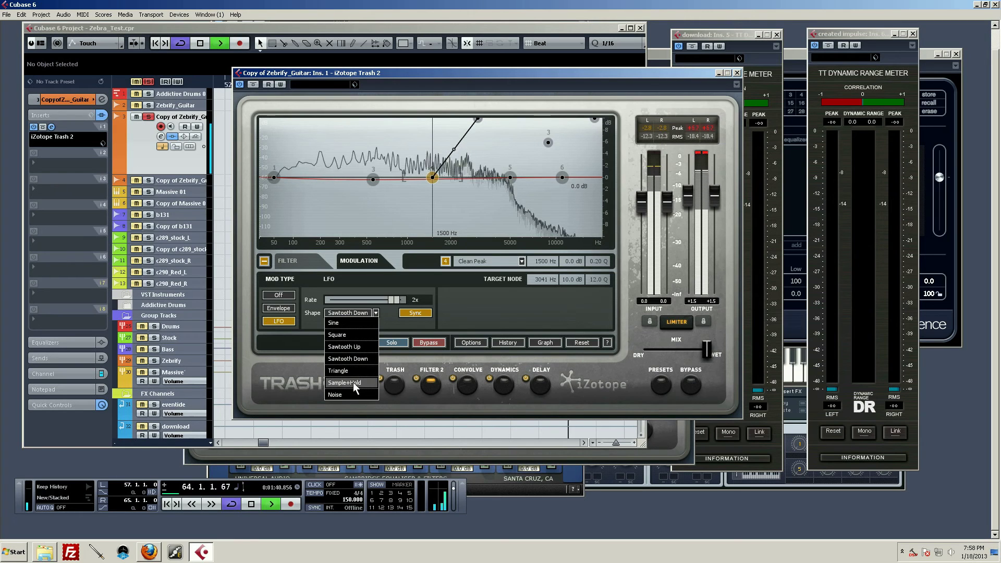
{"action": "left_click", "coordinate": [352, 383]}
{"action": "left_click", "coordinate": [375, 313]}
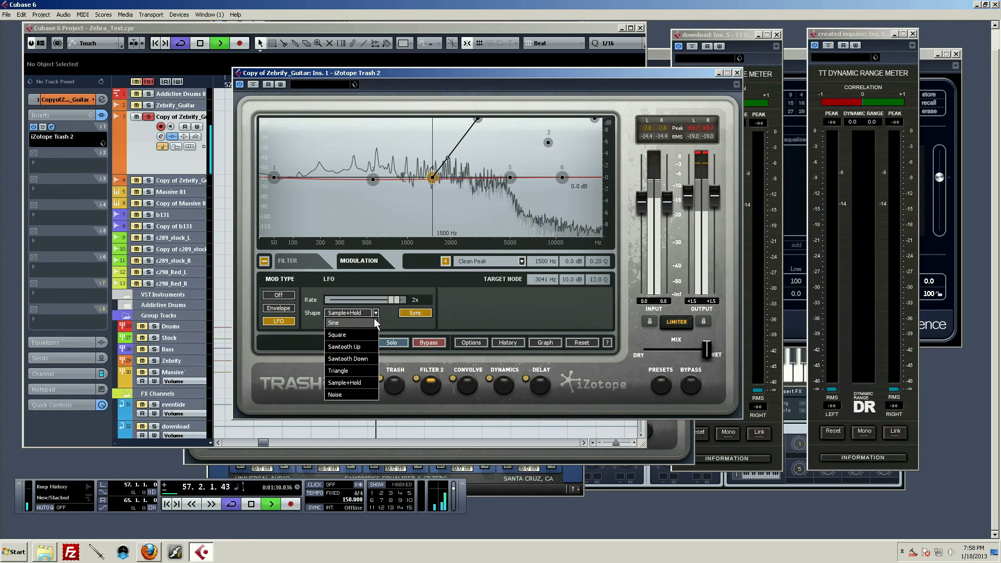
{"action": "left_click", "coordinate": [355, 393]}
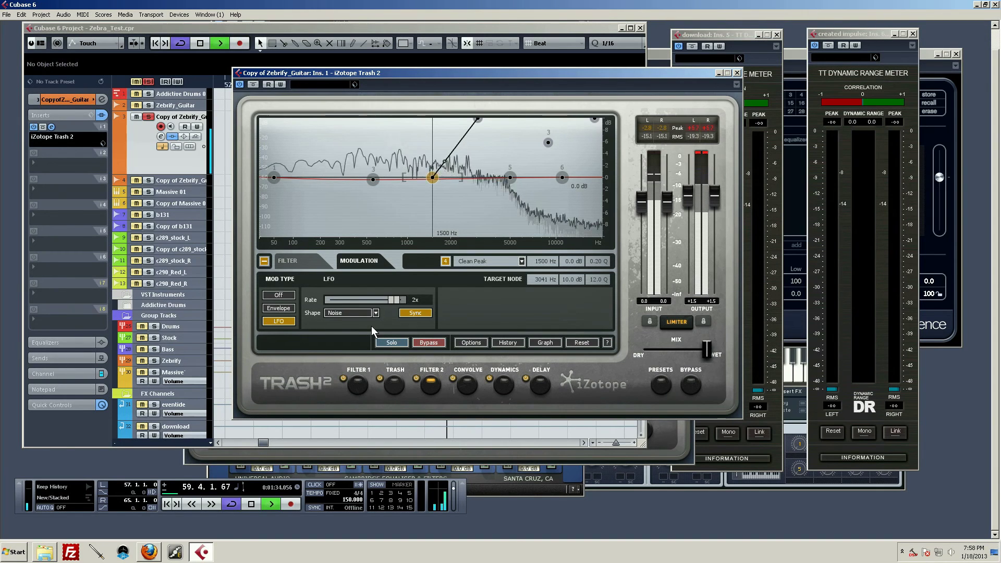
{"action": "key", "text": "space"}
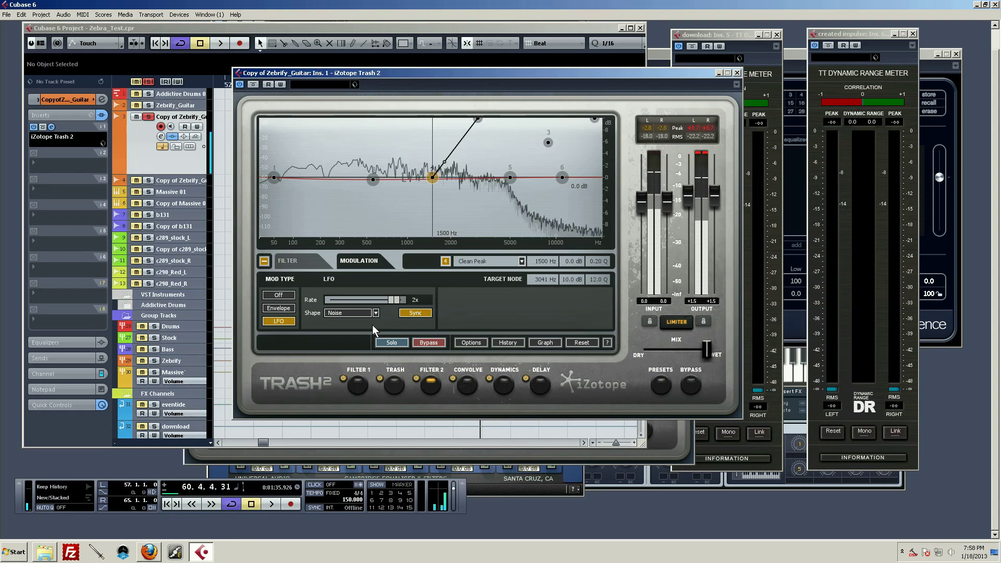